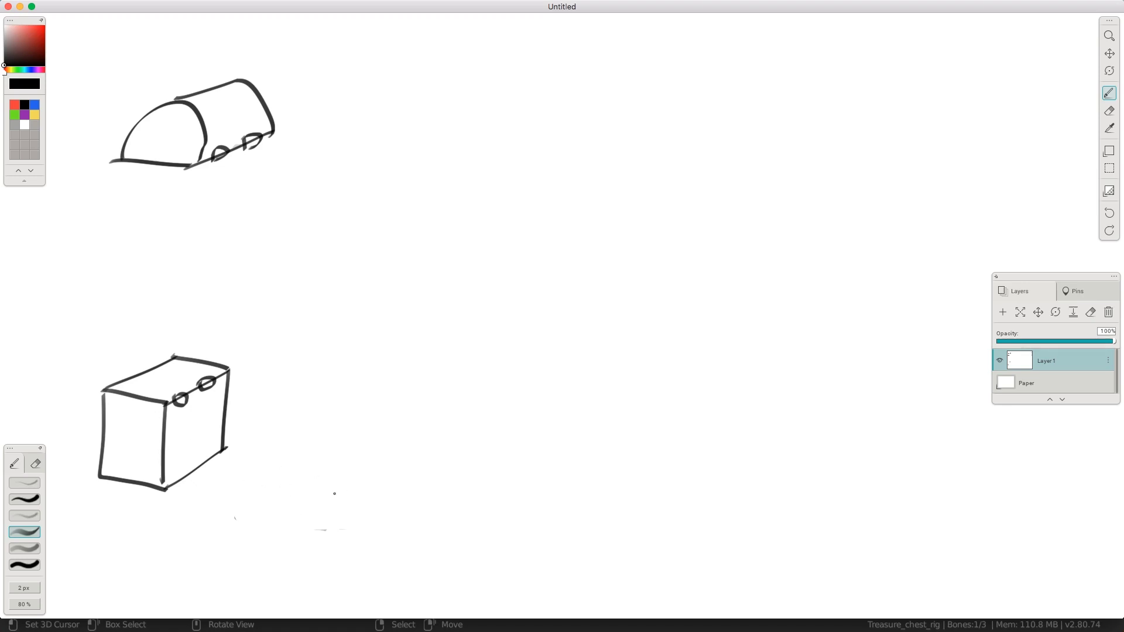
# Step: Sketch a vertical chain of three bones beside the chest base and shade the middle bone green
pyautogui.moveTo(294, 531)
pyautogui.mouseDown()
pyautogui.moveTo(304, 532)
pyautogui.moveTo(285, 531)
pyautogui.moveTo(293, 498)
pyautogui.moveTo(306, 499)
pyautogui.moveTo(286, 483)
pyautogui.moveTo(287, 496)
pyautogui.mouseUp()
pyautogui.moveTo(297, 401); pyautogui.dragTo(302, 369)
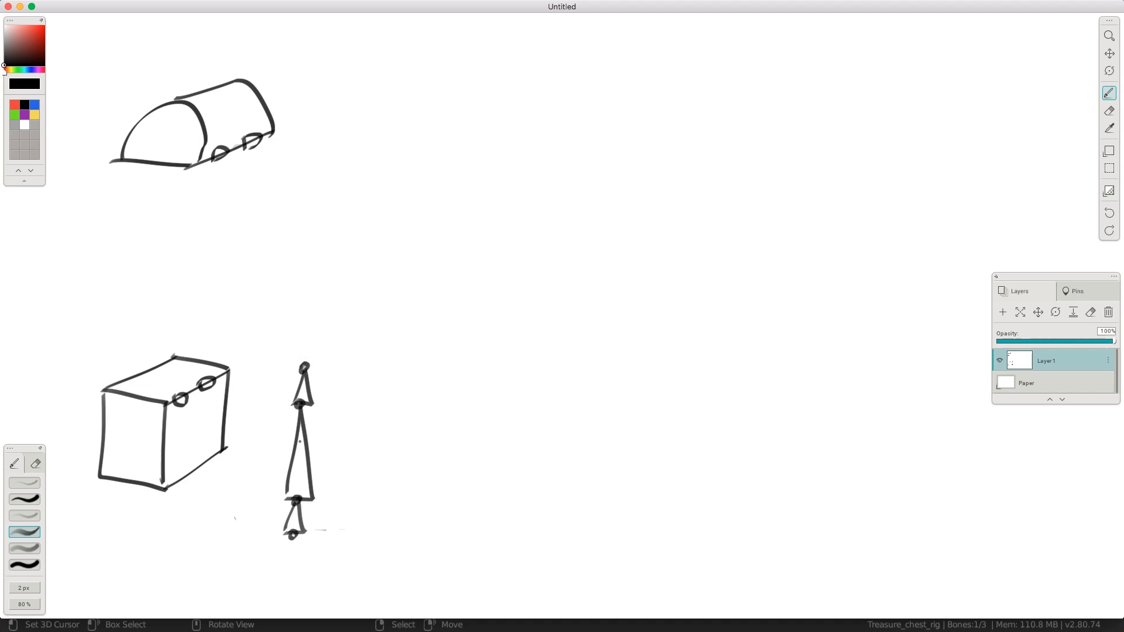
pyautogui.click(14, 115)
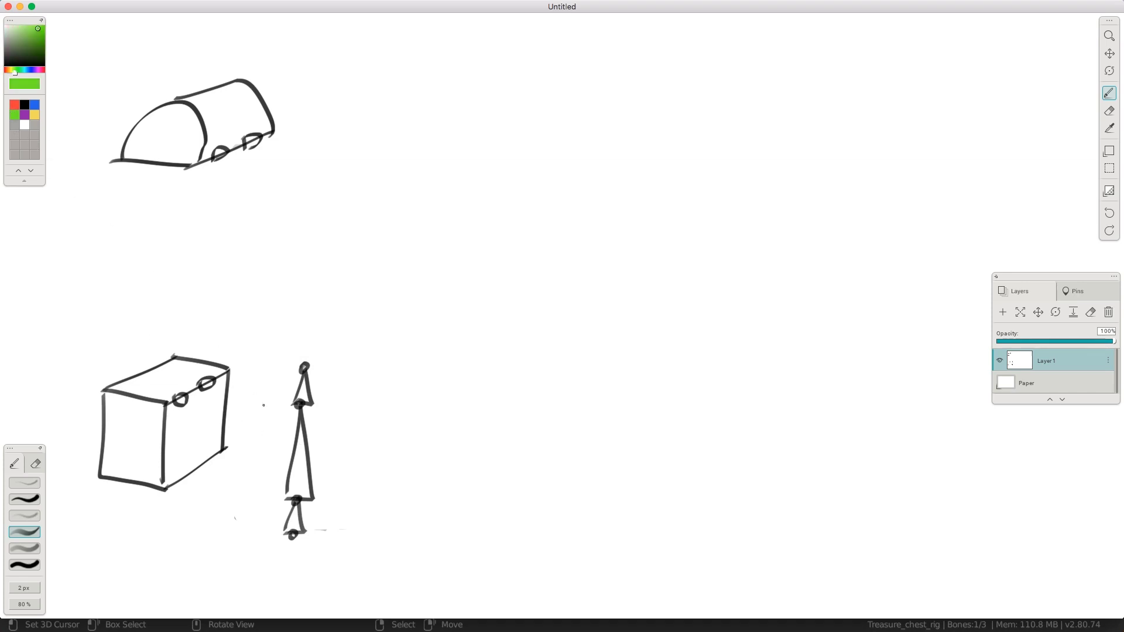
pyautogui.moveTo(301, 434); pyautogui.dragTo(293, 489)
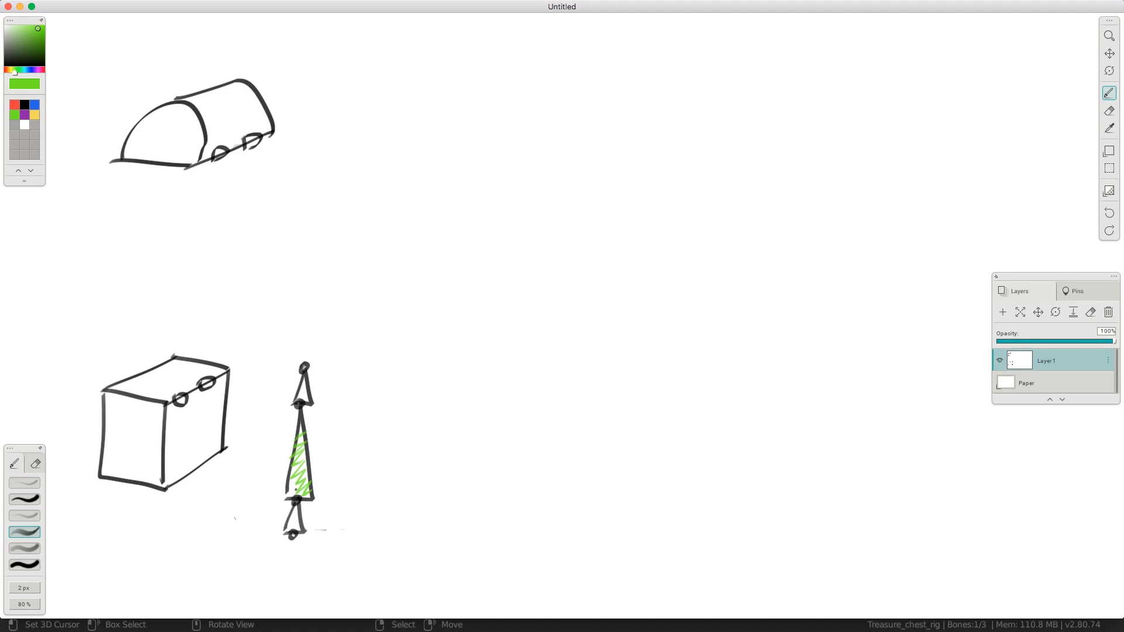
# Step: Label the middle bone "Def" and the lowest bone "def_in" in black, each with an arrow
pyautogui.click(24, 104)
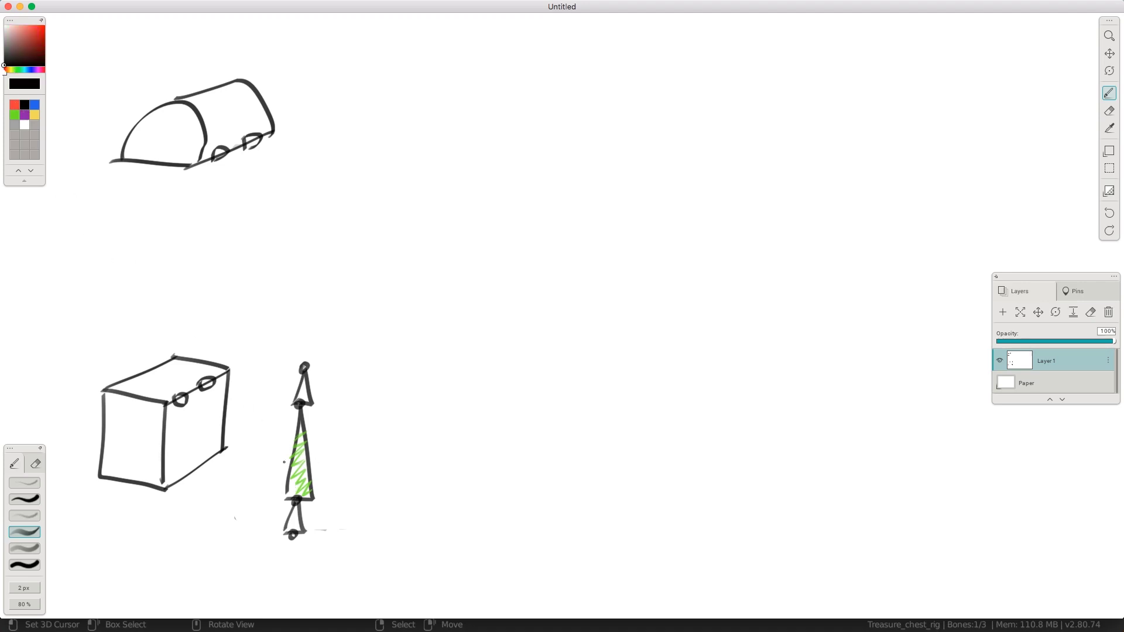
pyautogui.moveTo(269, 440); pyautogui.dragTo(276, 461)
pyautogui.moveTo(251, 418)
pyautogui.mouseDown()
pyautogui.moveTo(253, 434)
pyautogui.moveTo(280, 415)
pyautogui.mouseUp()
pyautogui.moveTo(264, 507)
pyautogui.mouseDown()
pyautogui.moveTo(279, 526)
pyautogui.moveTo(247, 507)
pyautogui.moveTo(256, 493)
pyautogui.mouseUp()
pyautogui.moveTo(250, 507); pyautogui.dragTo(282, 503)
# Step: Label the uppermost bone of the chain "def_out" and point an arrow at it
pyautogui.moveTo(278, 368); pyautogui.dragTo(295, 384)
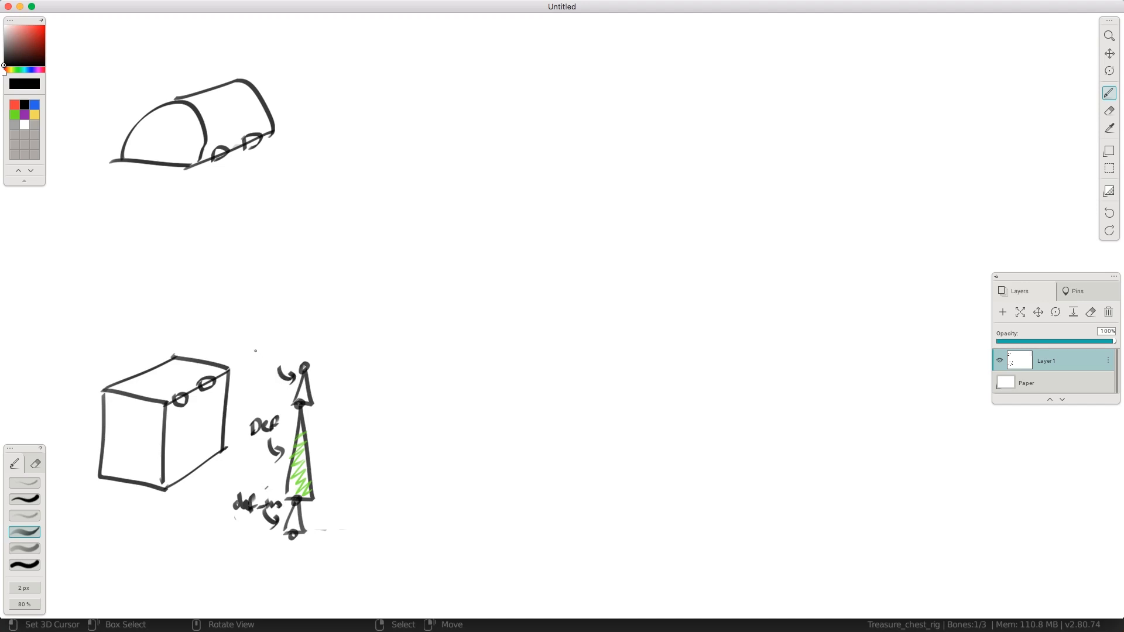
pyautogui.moveTo(259, 344); pyautogui.dragTo(253, 357)
pyautogui.moveTo(260, 352); pyautogui.dragTo(295, 349)
pyautogui.moveTo(298, 348); pyautogui.dragTo(310, 355)
pyautogui.moveTo(304, 348); pyautogui.dragTo(317, 346)
# Step: Draw a separate bone labelled "TOP" beside def_out, circle def_out and link the two with a dashed curve
pyautogui.moveTo(350, 399); pyautogui.dragTo(351, 398)
pyautogui.moveTo(347, 359); pyautogui.dragTo(354, 402)
pyautogui.moveTo(296, 366)
pyautogui.mouseDown()
pyautogui.moveTo(311, 414)
pyautogui.moveTo(306, 363)
pyautogui.mouseUp()
pyautogui.moveTo(350, 410); pyautogui.dragTo(312, 409)
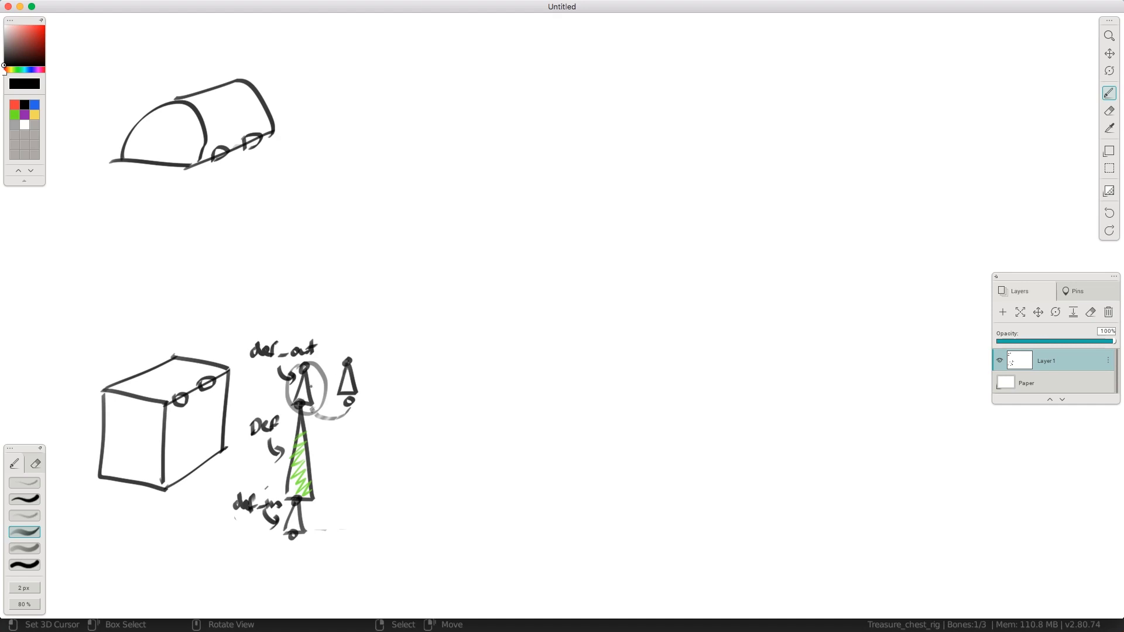
pyautogui.moveTo(378, 342)
pyautogui.mouseDown()
pyautogui.moveTo(358, 366)
pyautogui.moveTo(394, 327)
pyautogui.mouseUp()
pyautogui.moveTo(388, 329)
pyautogui.mouseDown()
pyautogui.moveTo(386, 346)
pyautogui.moveTo(404, 331)
pyautogui.moveTo(411, 345)
pyautogui.mouseUp()
pyautogui.moveTo(412, 331); pyautogui.dragTo(413, 340)
# Step: Draw an inverted bone labelled "Bottom" beside def_in, circle def_in and link the two with a dashed curve
pyautogui.moveTo(350, 502)
pyautogui.mouseDown()
pyautogui.moveTo(347, 535)
pyautogui.moveTo(372, 526)
pyautogui.mouseUp()
pyautogui.moveTo(370, 517); pyautogui.dragTo(399, 526)
pyautogui.moveTo(411, 518); pyautogui.dragTo(419, 525)
pyautogui.moveTo(415, 516); pyautogui.dragTo(438, 514)
pyautogui.moveTo(429, 509)
pyautogui.mouseDown()
pyautogui.moveTo(429, 524)
pyautogui.moveTo(458, 525)
pyautogui.mouseUp()
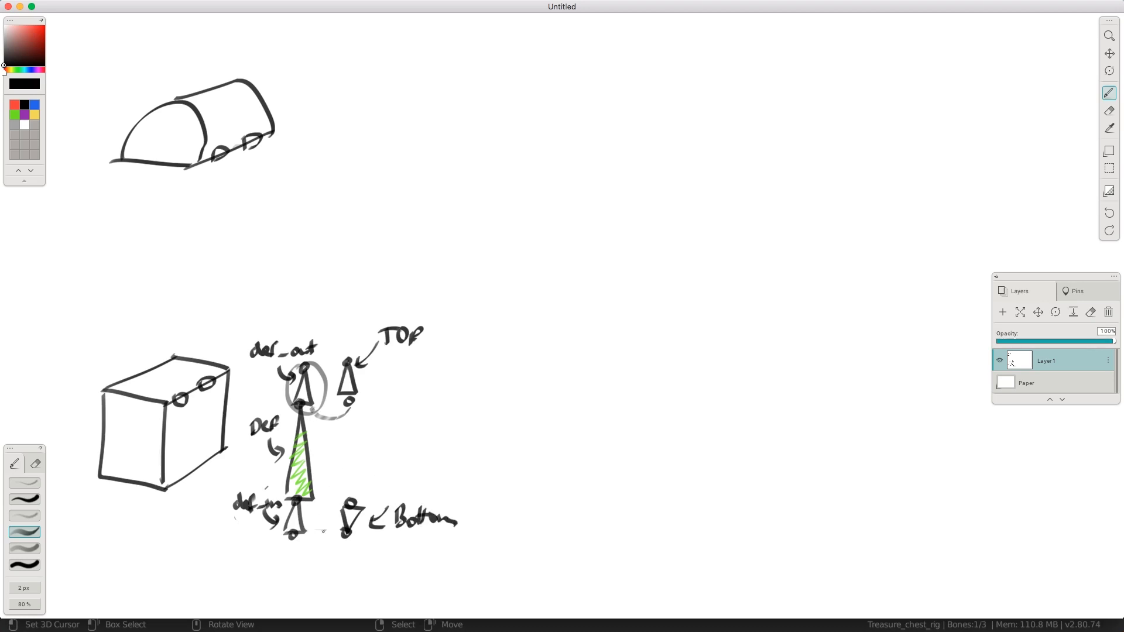
pyautogui.moveTo(292, 496)
pyautogui.mouseDown()
pyautogui.moveTo(313, 505)
pyautogui.moveTo(328, 553)
pyautogui.moveTo(299, 546)
pyautogui.mouseUp()
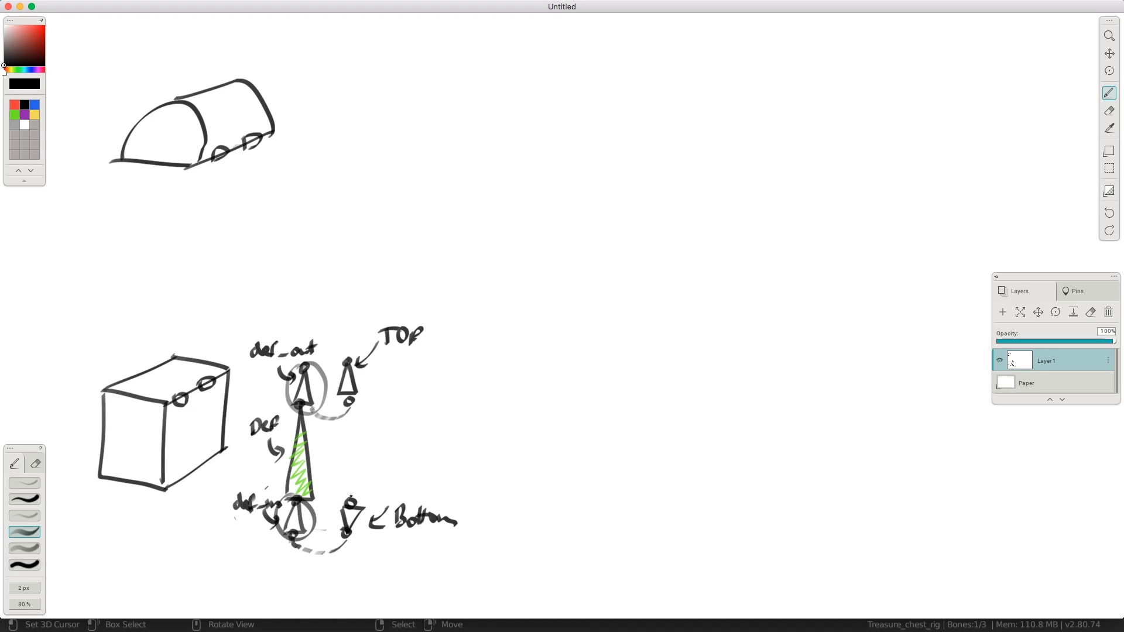
# Step: Darken the joints above def_in and Bottom, add a horizontal bone labelled "BASE", and frame the whole bone group in a box
pyautogui.moveTo(351, 495)
pyautogui.mouseDown()
pyautogui.moveTo(347, 510)
pyautogui.moveTo(300, 504)
pyautogui.mouseUp()
pyautogui.moveTo(403, 490)
pyautogui.mouseDown()
pyautogui.moveTo(430, 488)
pyautogui.moveTo(431, 499)
pyautogui.moveTo(457, 491)
pyautogui.mouseUp()
pyautogui.moveTo(433, 444); pyautogui.dragTo(417, 480)
pyautogui.moveTo(414, 469); pyautogui.dragTo(429, 475)
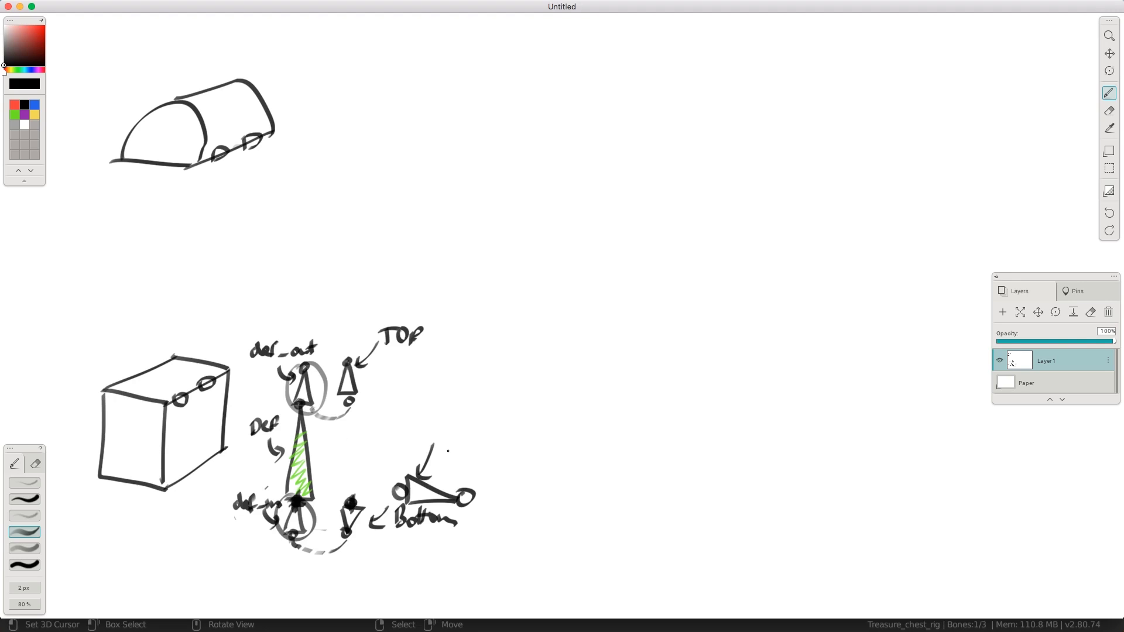
pyautogui.moveTo(443, 436)
pyautogui.mouseDown()
pyautogui.moveTo(460, 457)
pyautogui.moveTo(468, 442)
pyautogui.moveTo(484, 450)
pyautogui.moveTo(479, 470)
pyautogui.moveTo(508, 470)
pyautogui.mouseUp()
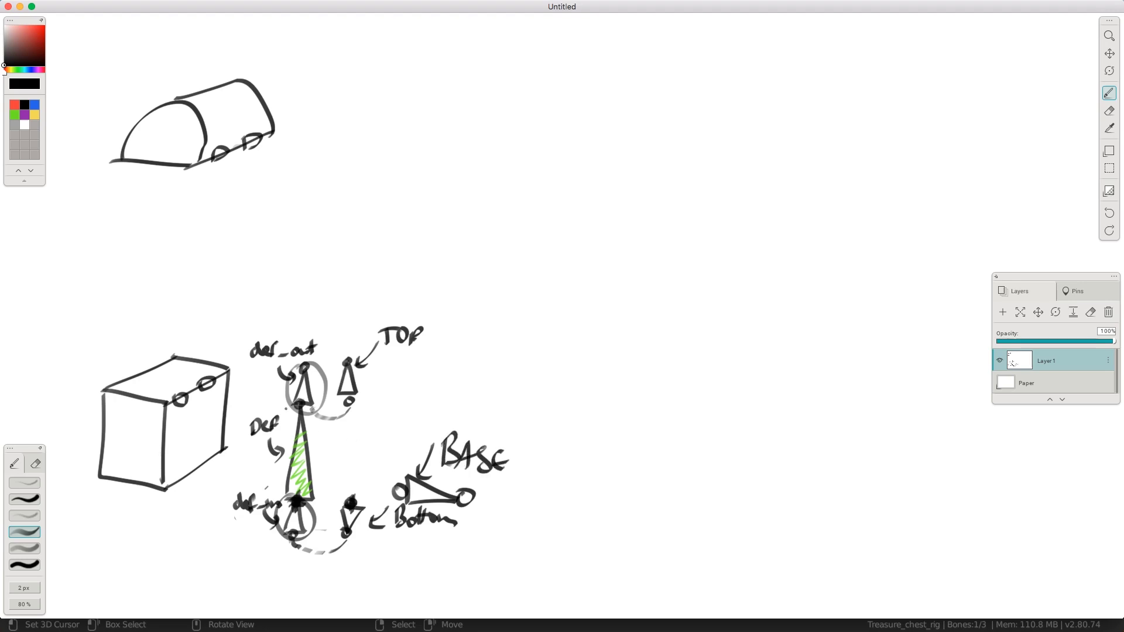
pyautogui.moveTo(227, 316)
pyautogui.mouseDown()
pyautogui.moveTo(236, 560)
pyautogui.moveTo(339, 572)
pyautogui.moveTo(494, 559)
pyautogui.mouseUp()
pyautogui.moveTo(227, 309)
pyautogui.mouseDown()
pyautogui.moveTo(502, 311)
pyautogui.moveTo(514, 334)
pyautogui.moveTo(515, 554)
pyautogui.moveTo(483, 562)
pyautogui.mouseUp()
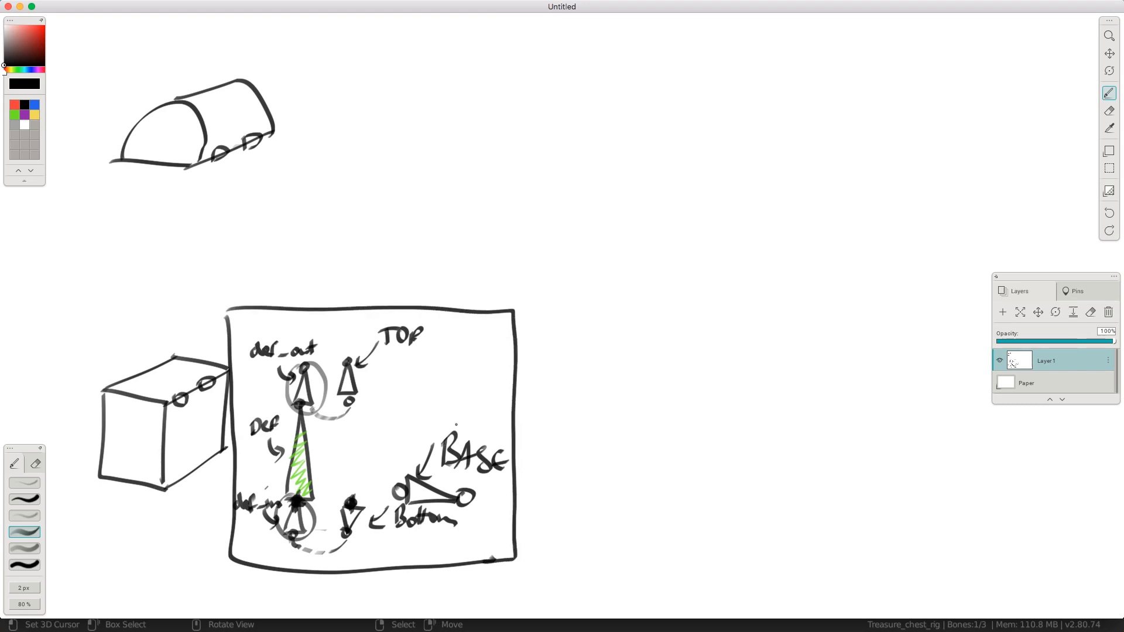
# Step: Draw a horizontal bone labelled "ROOT" to the lower right of the bone group and frame it in its own box
pyautogui.moveTo(600, 546)
pyautogui.mouseDown()
pyautogui.moveTo(599, 582)
pyautogui.moveTo(605, 567)
pyautogui.moveTo(622, 580)
pyautogui.mouseUp()
pyautogui.moveTo(632, 567); pyautogui.dragTo(643, 569)
pyautogui.moveTo(651, 564)
pyautogui.mouseDown()
pyautogui.moveTo(652, 579)
pyautogui.moveTo(668, 563)
pyautogui.mouseUp()
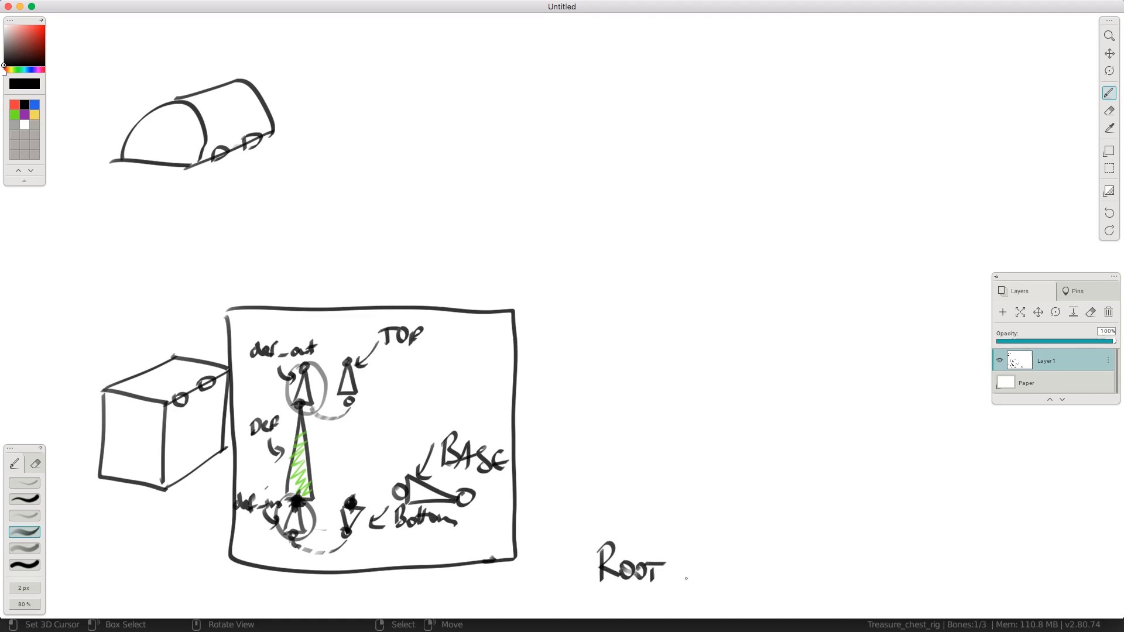
pyautogui.moveTo(603, 518)
pyautogui.mouseDown()
pyautogui.moveTo(630, 515)
pyautogui.moveTo(615, 535)
pyautogui.moveTo(667, 525)
pyautogui.mouseUp()
pyautogui.moveTo(572, 497)
pyautogui.mouseDown()
pyautogui.moveTo(569, 594)
pyautogui.moveTo(573, 499)
pyautogui.moveTo(679, 498)
pyautogui.moveTo(713, 510)
pyautogui.moveTo(713, 592)
pyautogui.mouseUp()
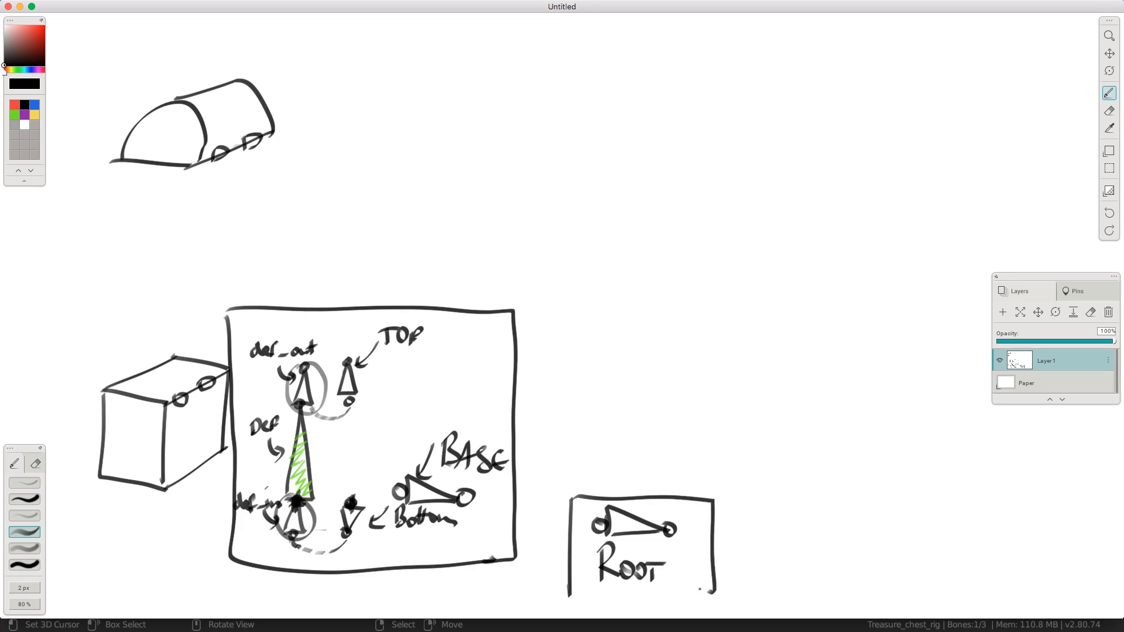
pyautogui.moveTo(584, 591); pyautogui.dragTo(706, 595)
# Step: Draw a box beside the chest lid and sketch a miniature copy of the base bone setup inside it
pyautogui.moveTo(314, 69)
pyautogui.mouseDown()
pyautogui.moveTo(346, 146)
pyautogui.moveTo(414, 146)
pyautogui.mouseUp()
pyautogui.moveTo(311, 61)
pyautogui.mouseDown()
pyautogui.moveTo(398, 63)
pyautogui.moveTo(420, 88)
pyautogui.moveTo(414, 147)
pyautogui.mouseUp()
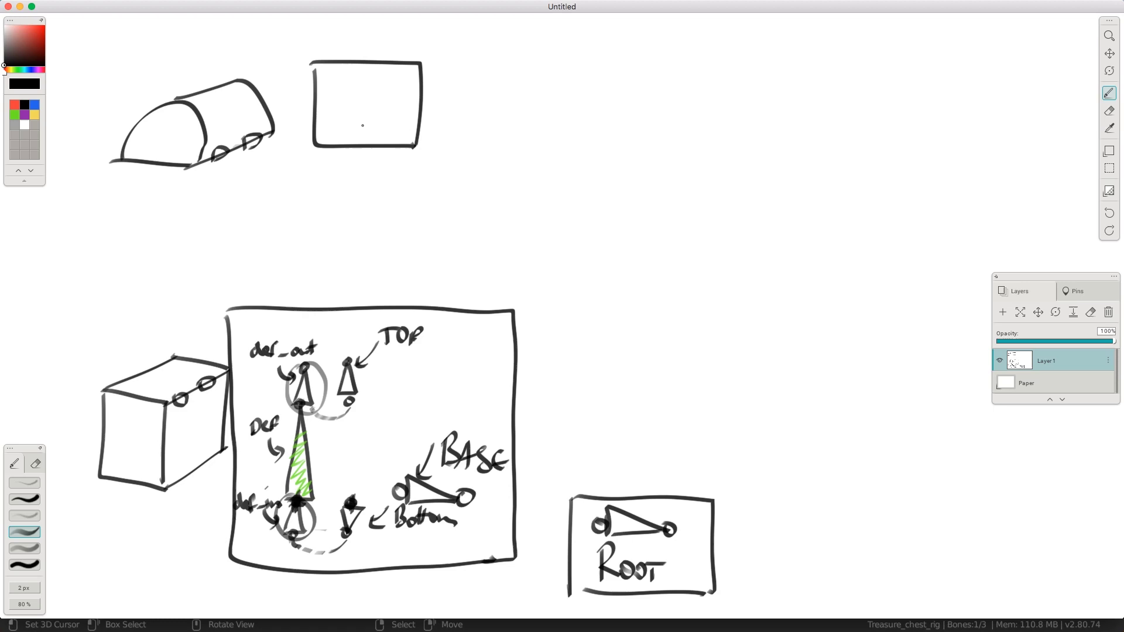
pyautogui.moveTo(331, 127); pyautogui.dragTo(336, 135)
pyautogui.moveTo(326, 69)
pyautogui.mouseDown()
pyautogui.moveTo(331, 119)
pyautogui.moveTo(350, 82)
pyautogui.mouseUp()
pyautogui.moveTo(345, 117)
pyautogui.mouseDown()
pyautogui.moveTo(351, 134)
pyautogui.moveTo(384, 108)
pyautogui.mouseUp()
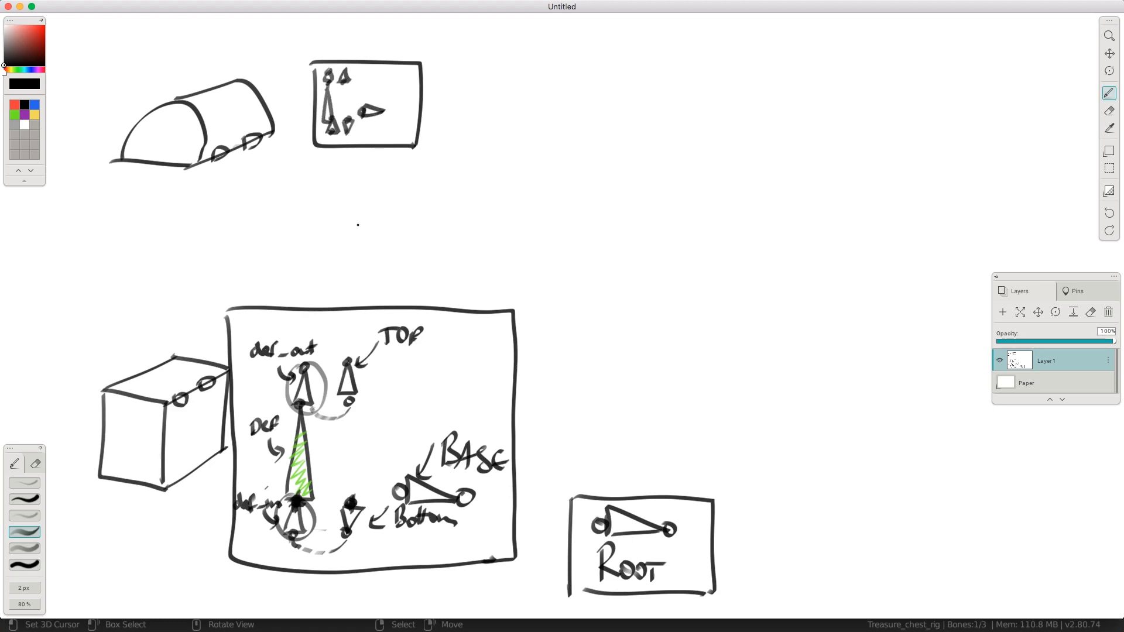
# Step: Title the box beside the lid "LID" and the large bone group box "BASE"
pyautogui.moveTo(301, 39); pyautogui.dragTo(319, 56)
pyautogui.moveTo(325, 40); pyautogui.dragTo(326, 56)
pyautogui.moveTo(226, 286)
pyautogui.mouseDown()
pyautogui.moveTo(225, 308)
pyautogui.moveTo(253, 306)
pyautogui.mouseUp()
pyautogui.moveTo(266, 290)
pyautogui.mouseDown()
pyautogui.moveTo(252, 305)
pyautogui.moveTo(265, 295)
pyautogui.moveTo(263, 307)
pyautogui.mouseUp()
pyautogui.moveTo(269, 291); pyautogui.dragTo(282, 305)
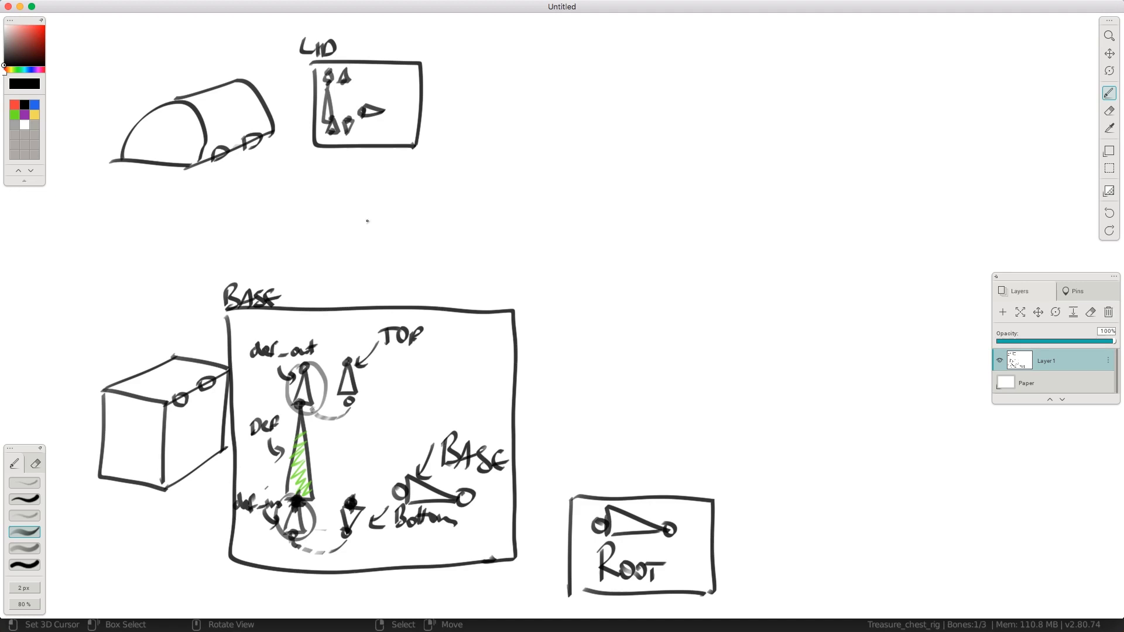
# Step: Sketch two stacked horizontal bones between the LID and BASE boxes and darken the joint below def_out
pyautogui.moveTo(373, 218); pyautogui.dragTo(421, 222)
pyautogui.moveTo(375, 232)
pyautogui.mouseDown()
pyautogui.moveTo(424, 229)
pyautogui.moveTo(416, 219)
pyautogui.mouseUp()
pyautogui.moveTo(373, 252); pyautogui.dragTo(413, 250)
pyautogui.moveTo(375, 262)
pyautogui.mouseDown()
pyautogui.moveTo(417, 246)
pyautogui.moveTo(408, 255)
pyautogui.mouseUp()
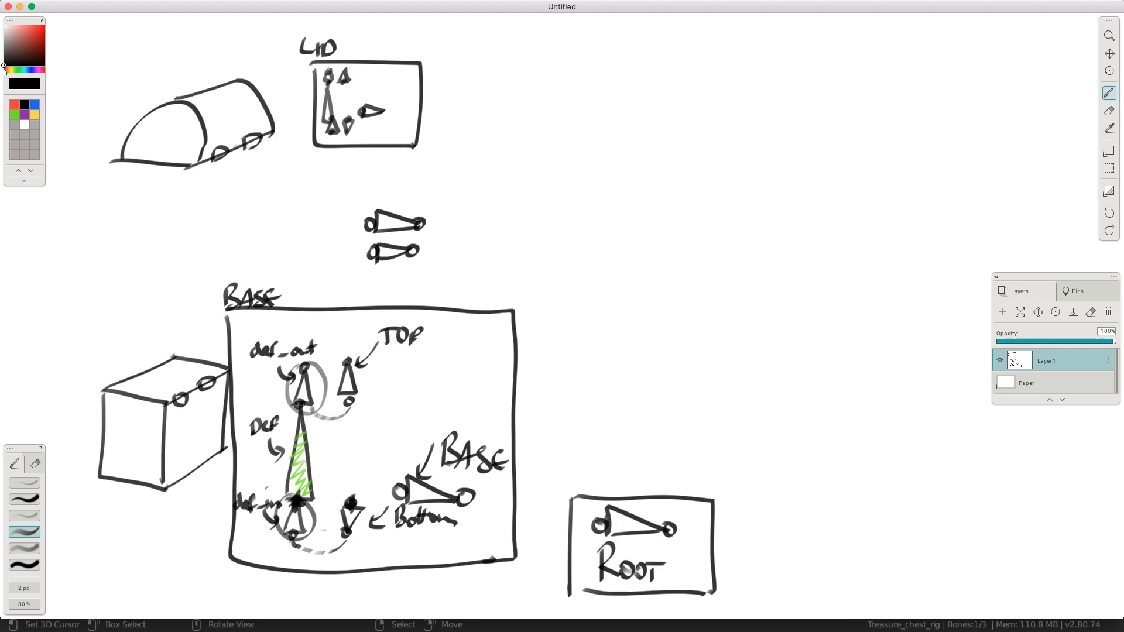
pyautogui.moveTo(301, 404); pyautogui.dragTo(297, 407)
# Step: Label the upper of the two horizontal bones "LOC" and the lower one "MCH", with arrows pointing at them
pyautogui.moveTo(415, 199); pyautogui.dragTo(405, 206)
pyautogui.moveTo(406, 197)
pyautogui.mouseDown()
pyautogui.moveTo(417, 205)
pyautogui.moveTo(443, 187)
pyautogui.mouseUp()
pyautogui.moveTo(450, 181); pyautogui.dragTo(464, 188)
pyautogui.moveTo(443, 240)
pyautogui.mouseDown()
pyautogui.moveTo(440, 255)
pyautogui.moveTo(482, 266)
pyautogui.mouseUp()
pyautogui.moveTo(482, 259); pyautogui.dragTo(493, 257)
pyautogui.moveTo(492, 251); pyautogui.dragTo(491, 267)
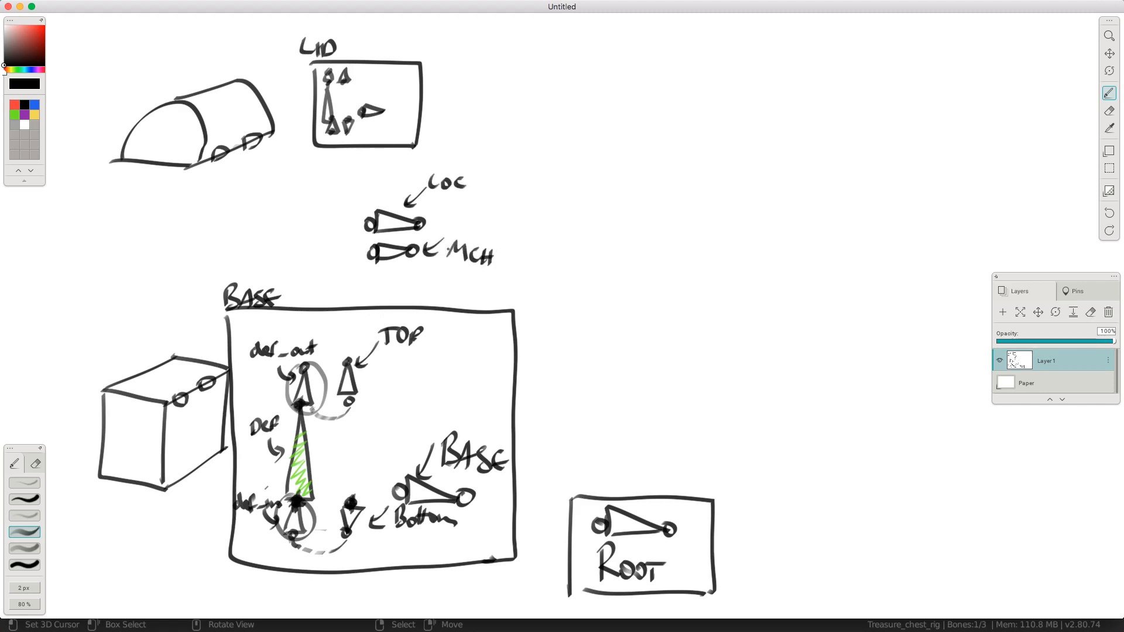
# Step: Frame the LOC and MCH bones in a box between the LID and BASE boxes
pyautogui.moveTo(337, 180); pyautogui.dragTo(338, 243)
pyautogui.moveTo(328, 175)
pyautogui.mouseDown()
pyautogui.moveTo(497, 170)
pyautogui.moveTo(521, 283)
pyautogui.mouseUp()
pyautogui.moveTo(318, 280); pyautogui.dragTo(503, 279)
pyautogui.moveTo(332, 240); pyautogui.dragTo(331, 285)
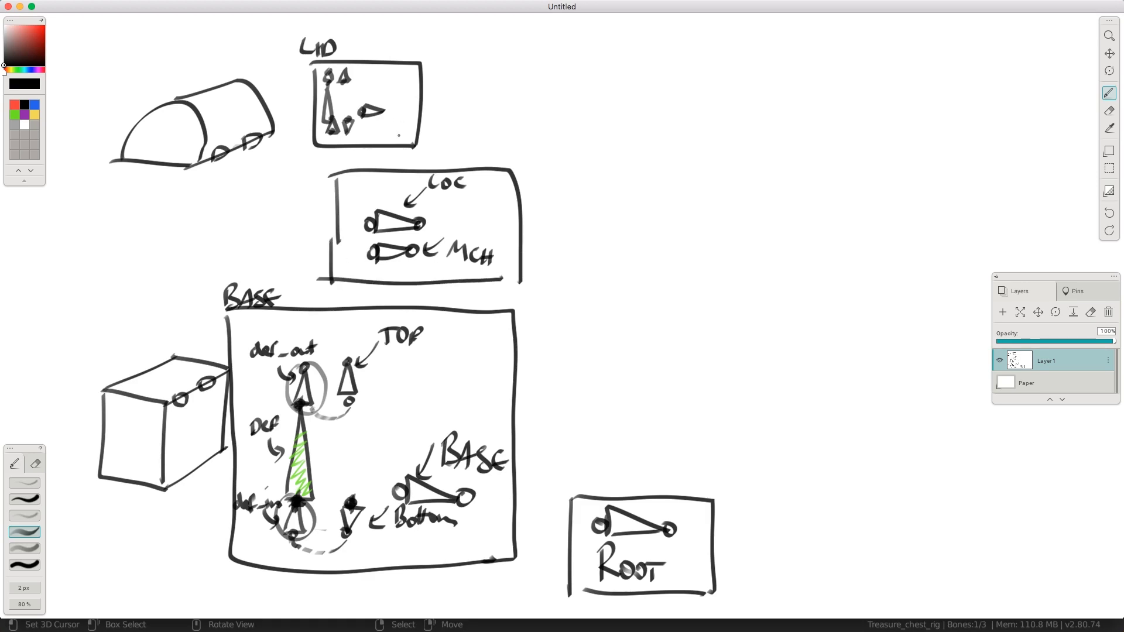
# Step: Draw connecting arrows from the LID box to LOC, from MCH to def_out, and from the BASE bone to the ROOT box
pyautogui.moveTo(418, 141); pyautogui.dragTo(379, 203)
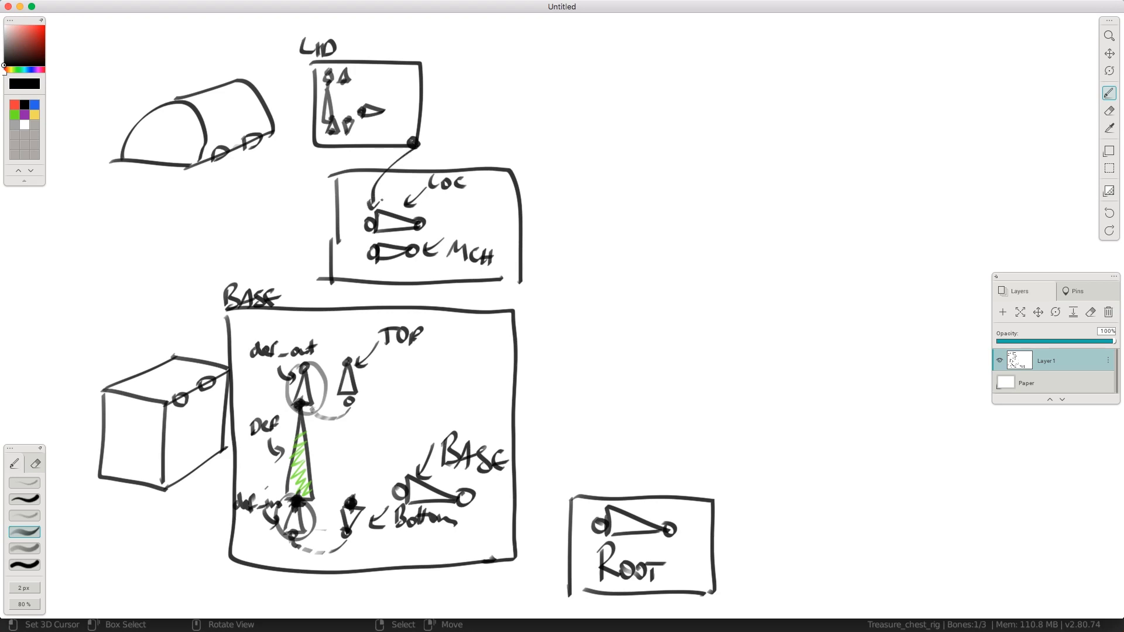
pyautogui.moveTo(374, 264); pyautogui.dragTo(315, 364)
pyautogui.moveTo(319, 361); pyautogui.dragTo(329, 350)
pyautogui.moveTo(473, 497); pyautogui.dragTo(580, 504)
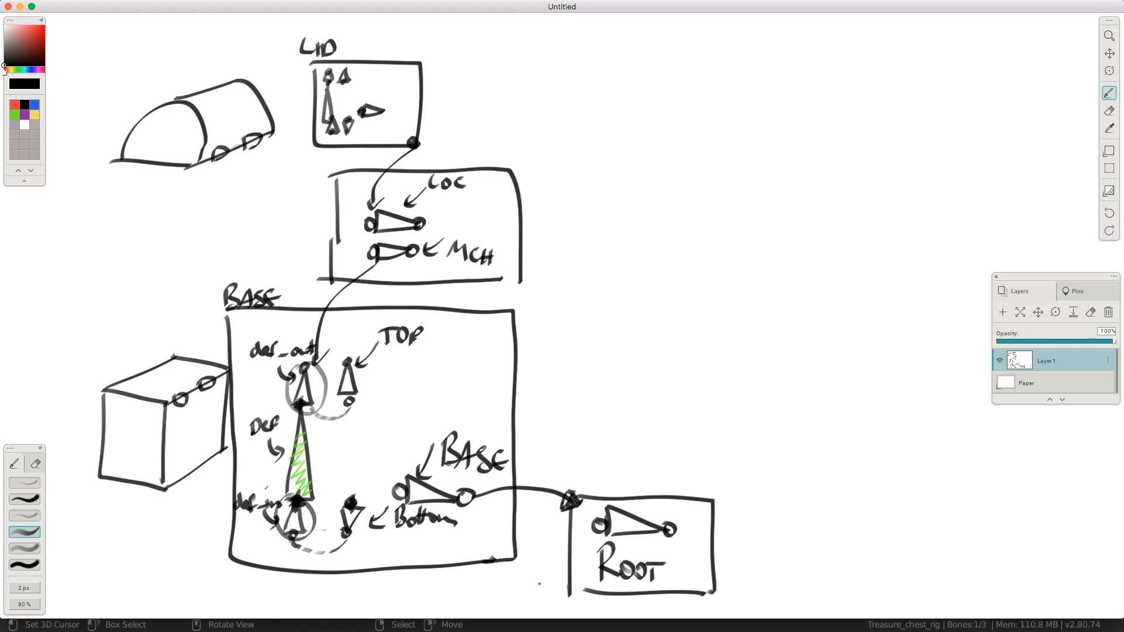